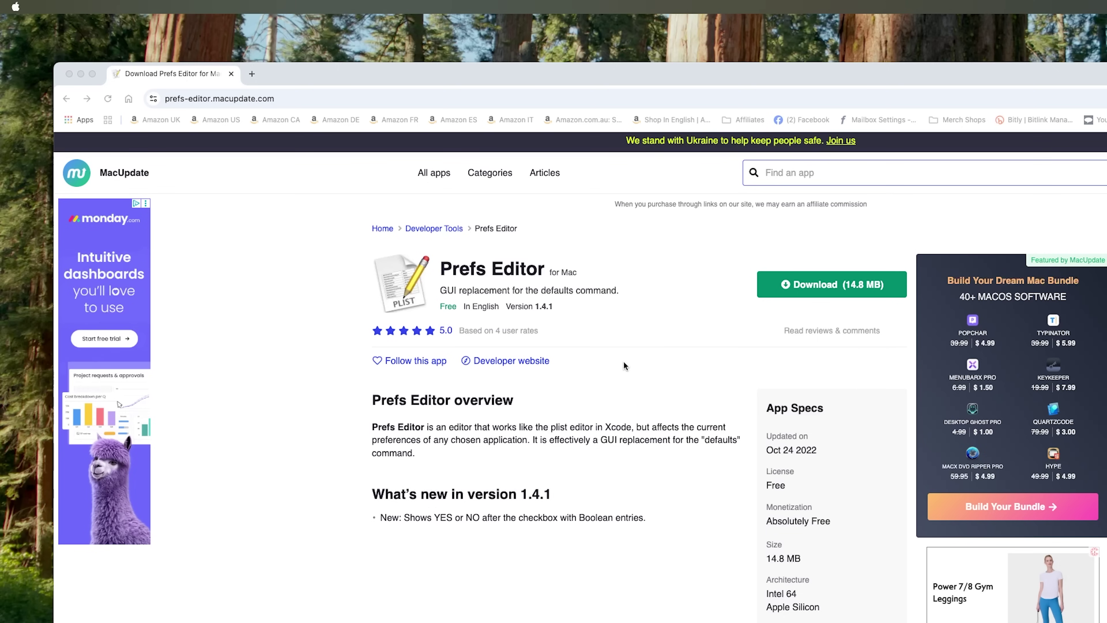
- Download Prefs Editor from its MacUpdate page, decline the Avast offer, and save PrefsEditor.zip to Downloads
click(815, 287)
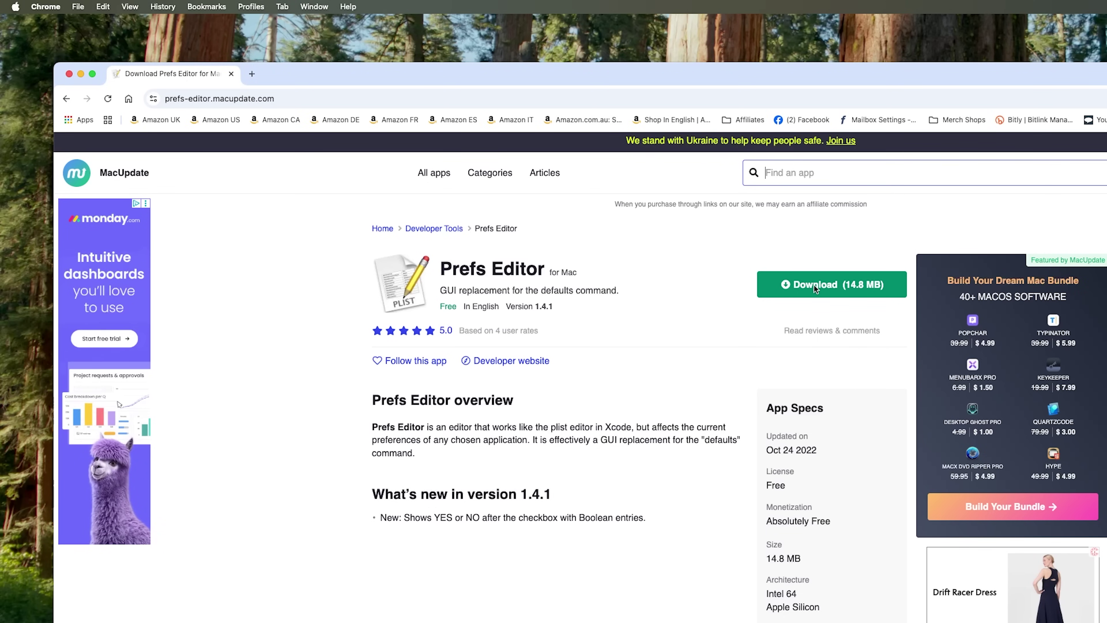
click(814, 285)
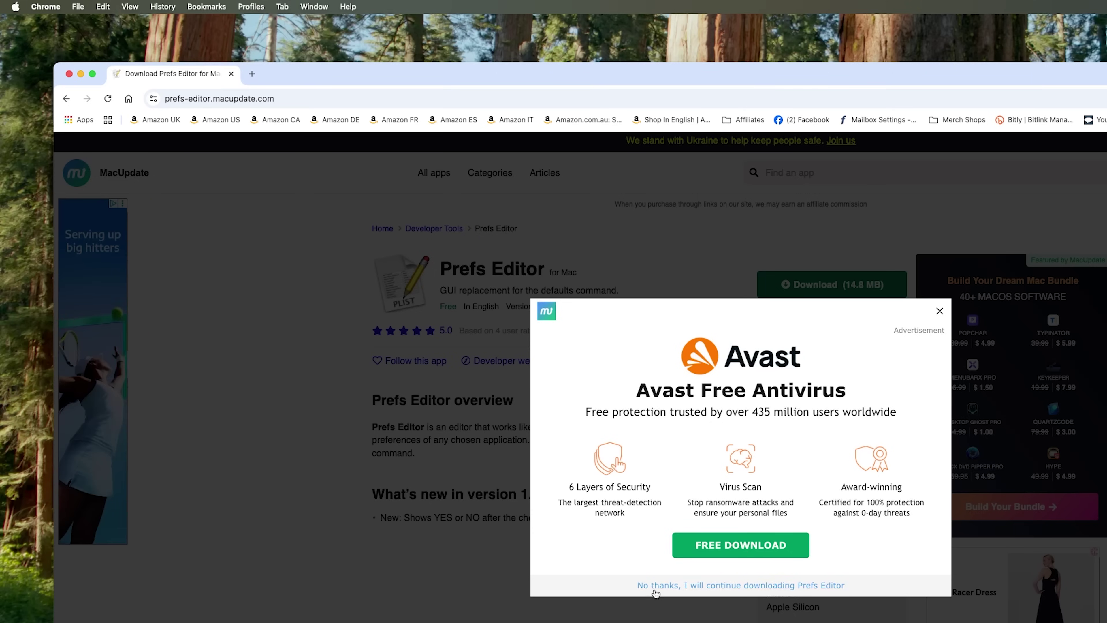
click(708, 586)
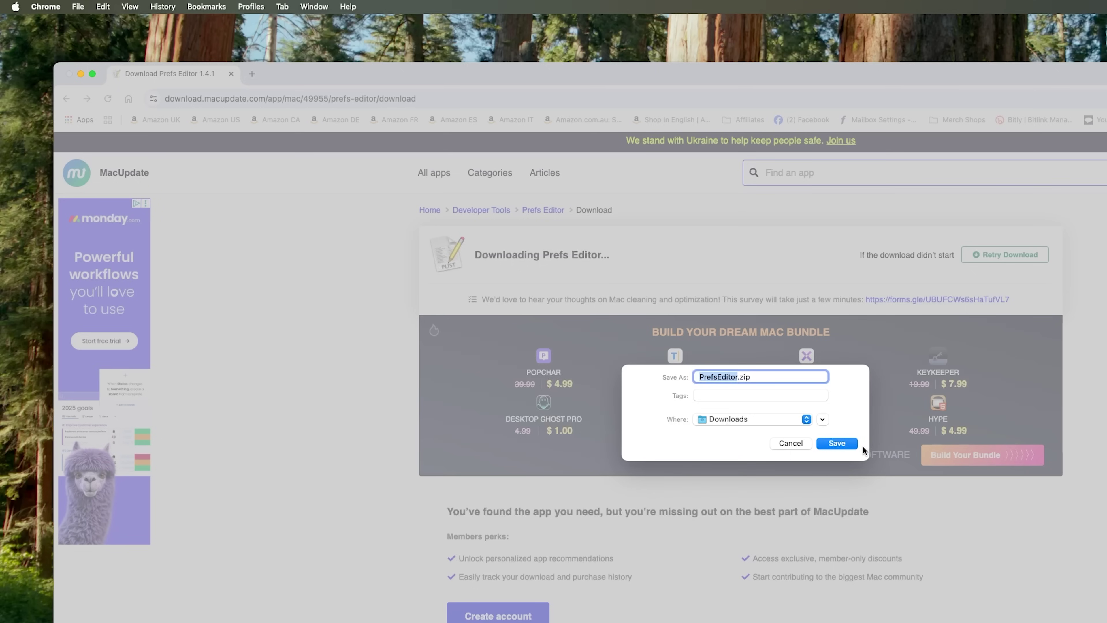
click(836, 443)
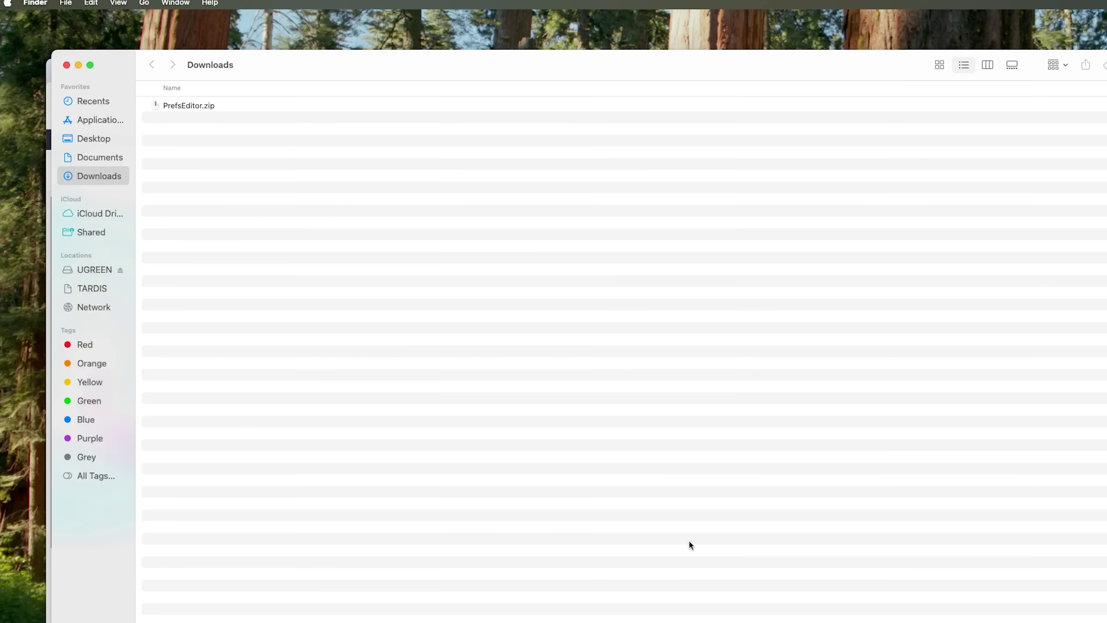
- Extract PrefsEditor.zip and launch Prefs Editor, denying it access to other apps' data and declining automatic update checks
double_click(188, 106)
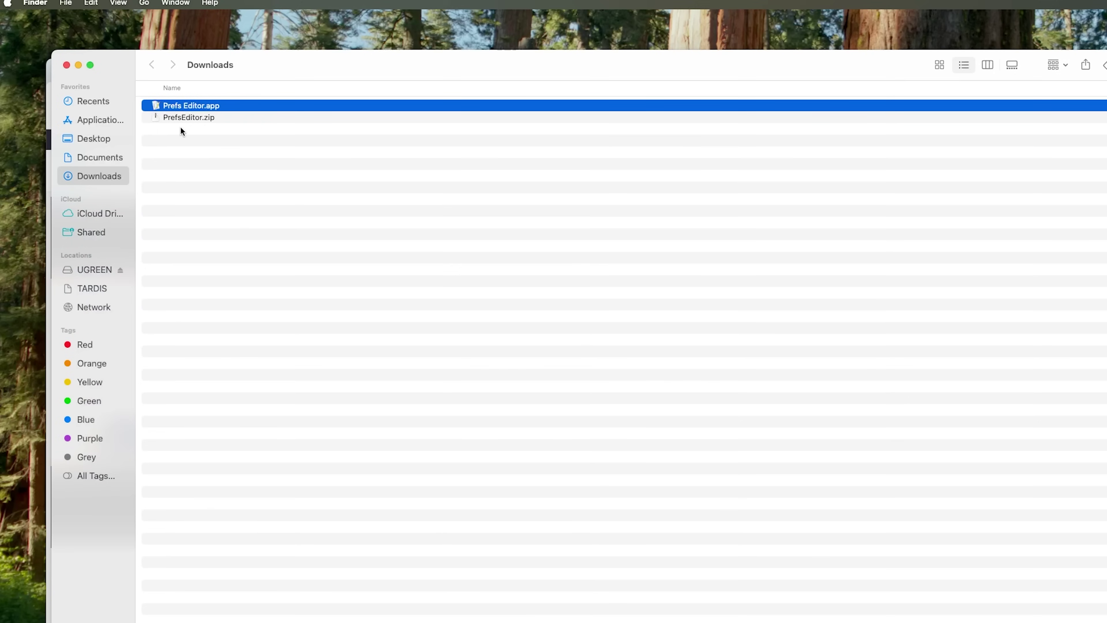
double_click(182, 106)
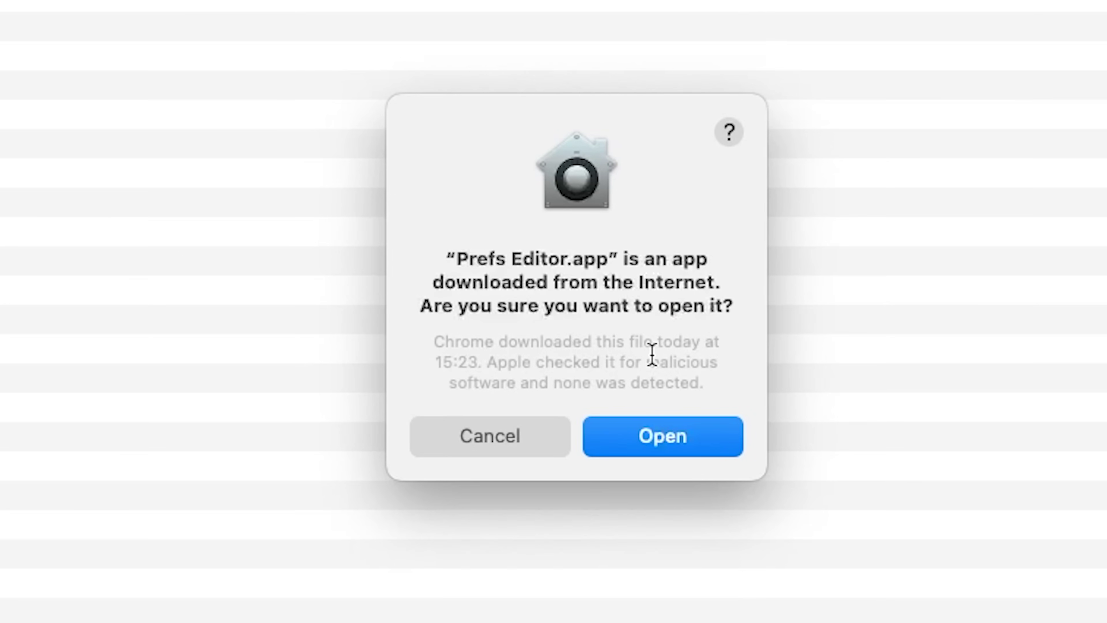
click(659, 446)
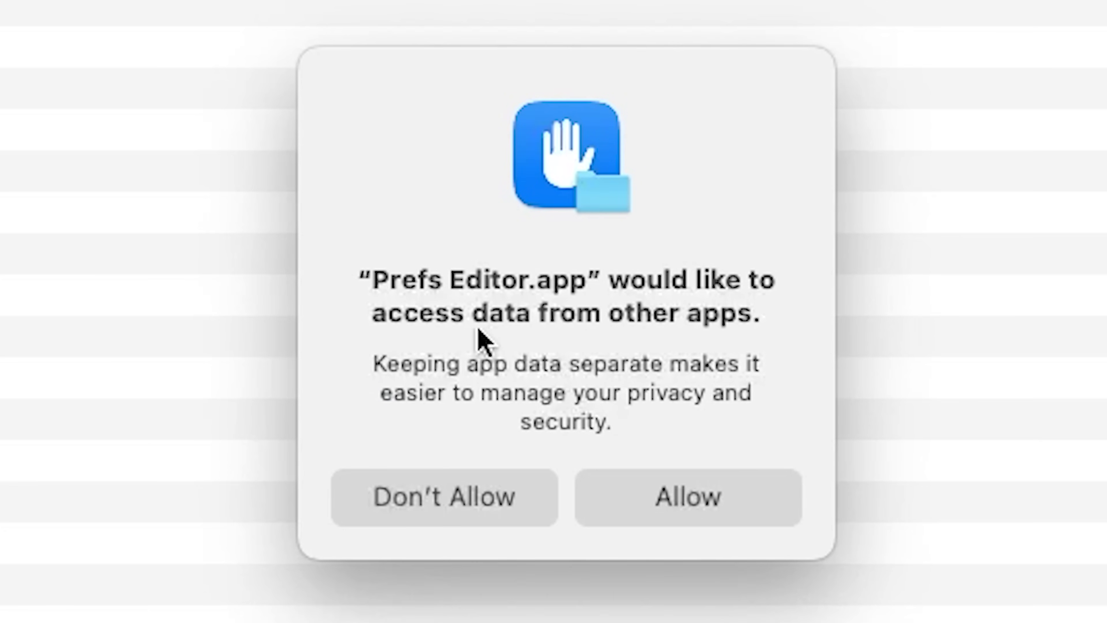
click(425, 502)
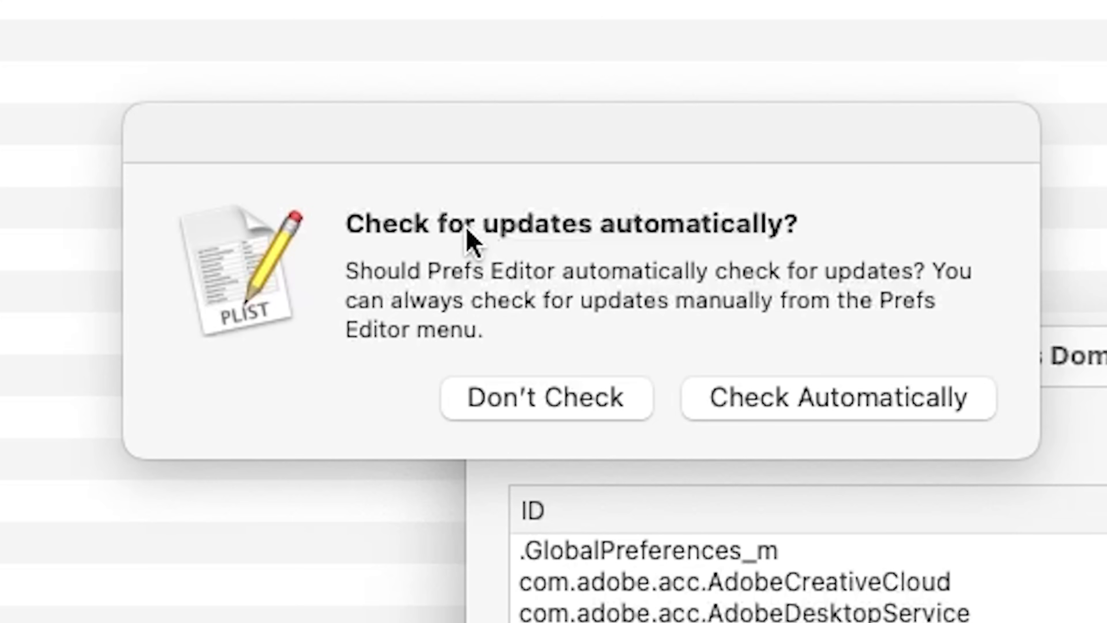
click(526, 404)
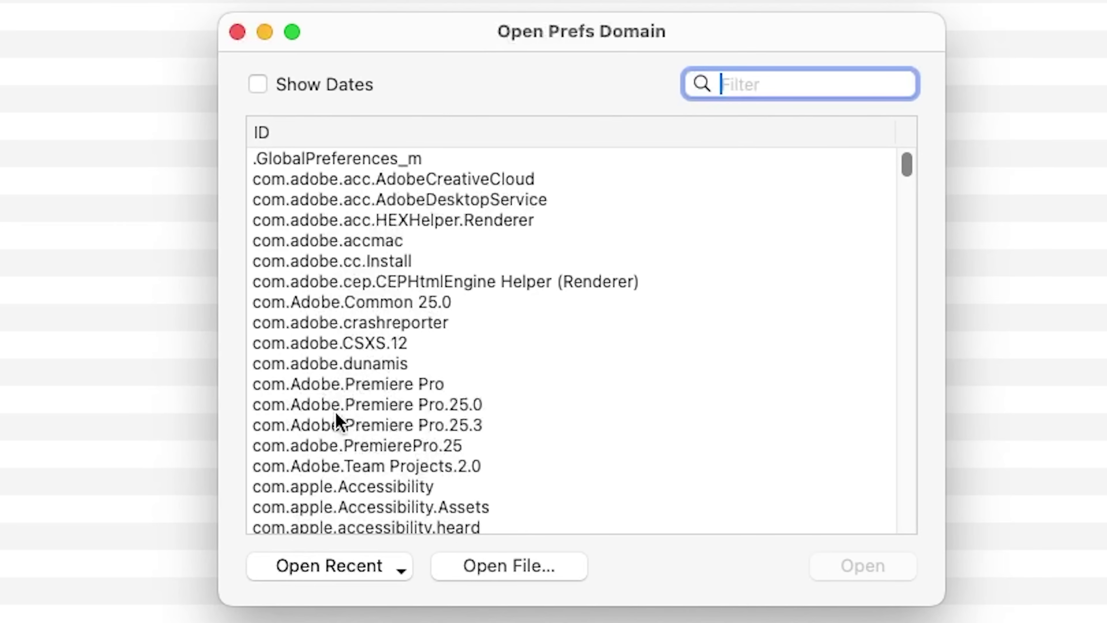
- Open the com.apple.finder preferences domain from the domain list
scroll(336, 413, down, 5)
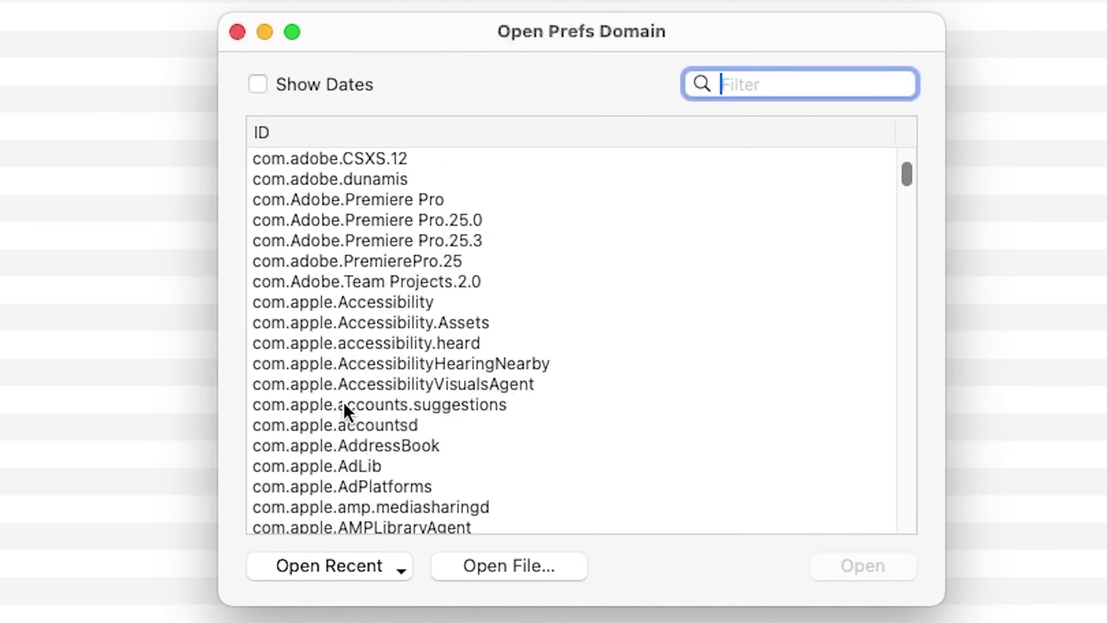
scroll(344, 408, down, 15)
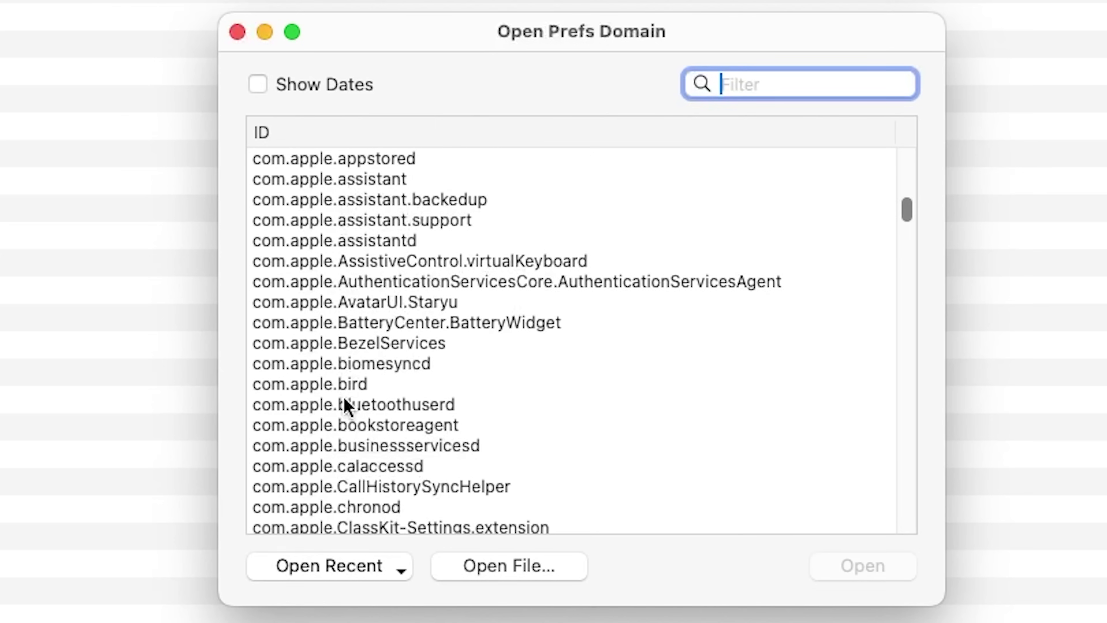
scroll(356, 386, down, 10)
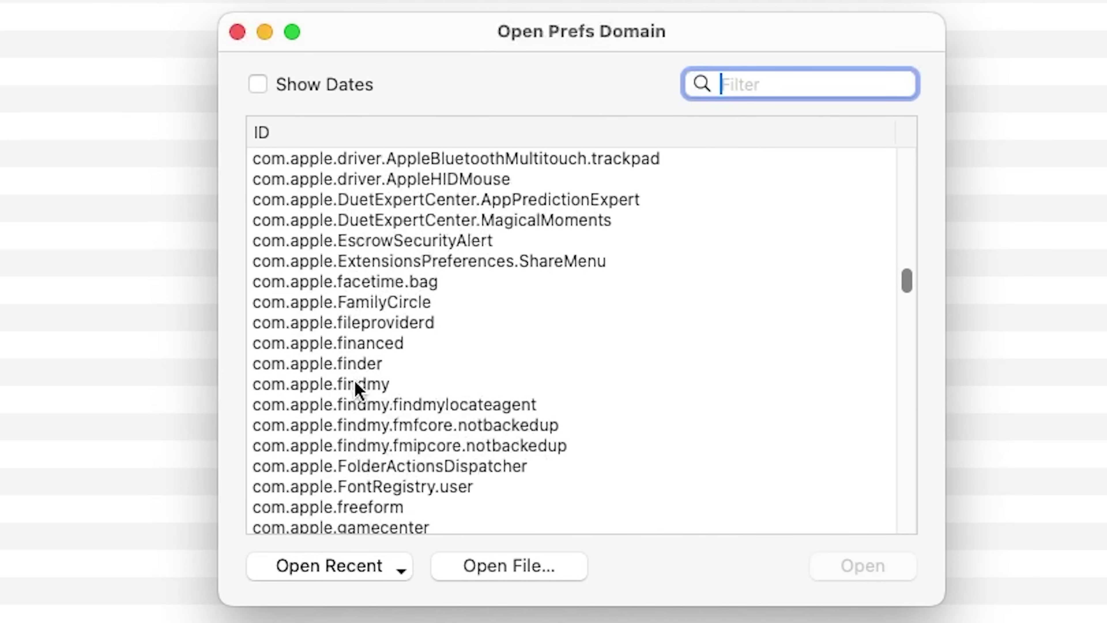
click(313, 365)
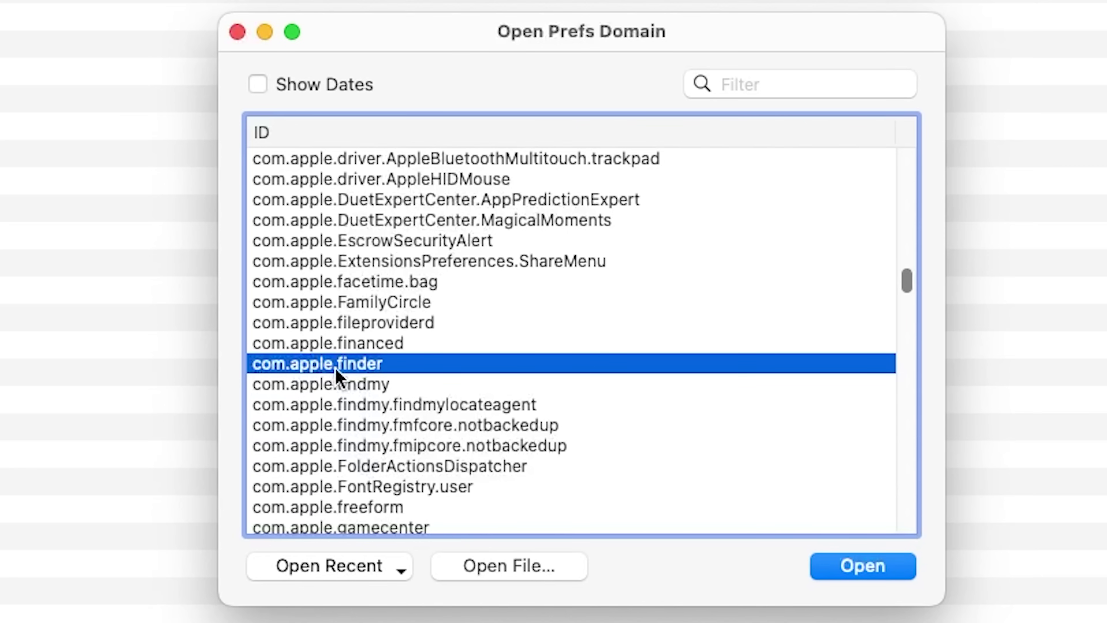
click(875, 568)
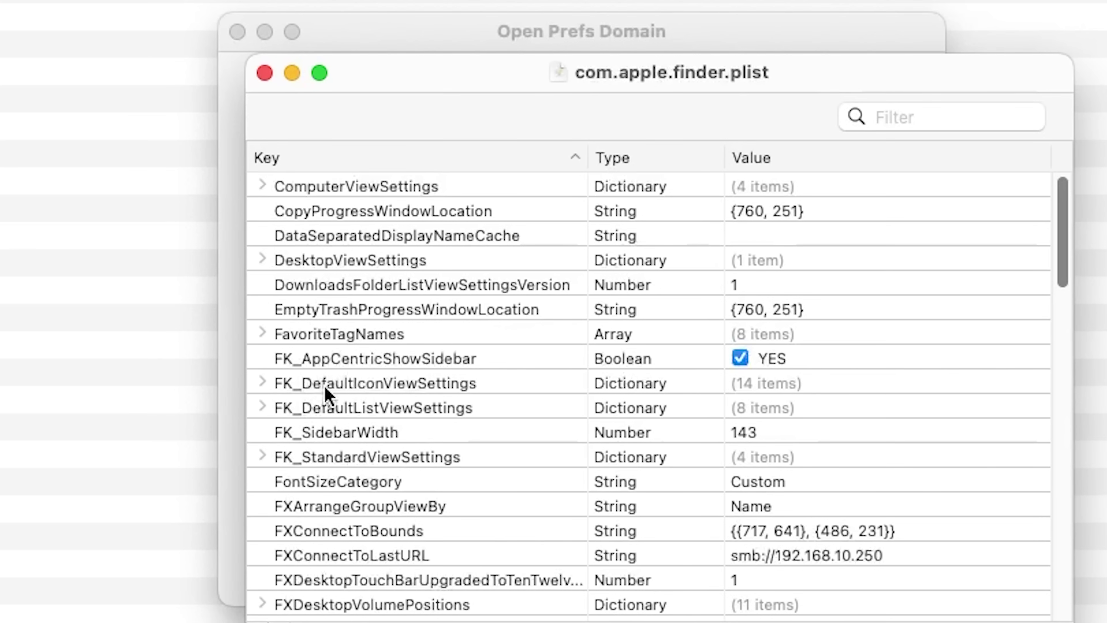
- Expand FK_DefaultIconViewSettings in com.apple.finder.plist and select its iconSize key
click(263, 384)
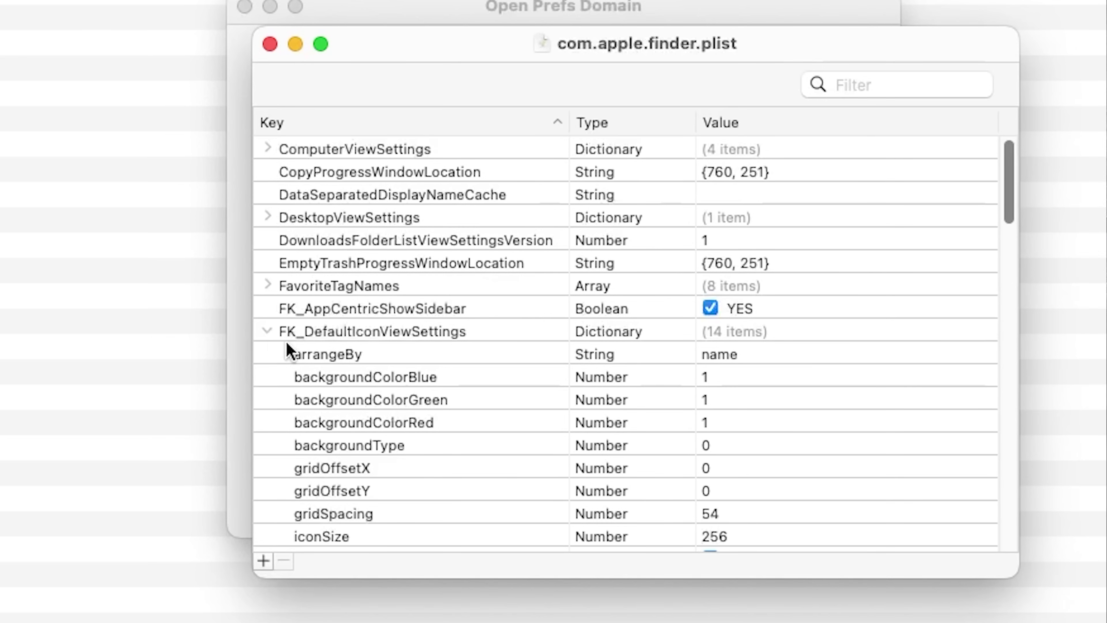
scroll(432, 434, down, 1)
scroll(437, 441, down, 1)
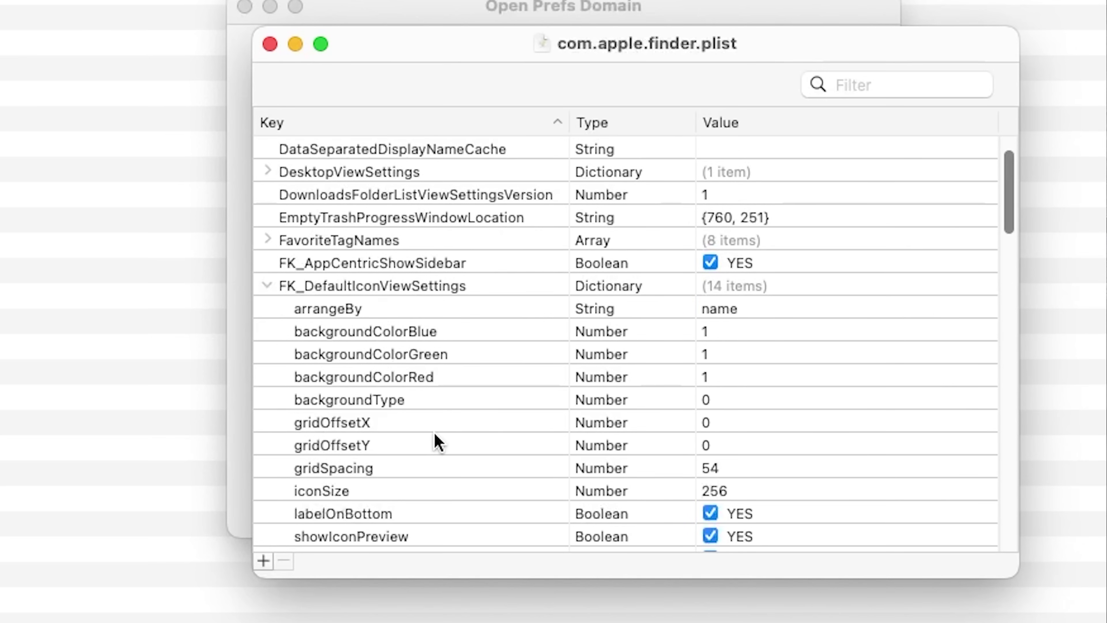
click(332, 492)
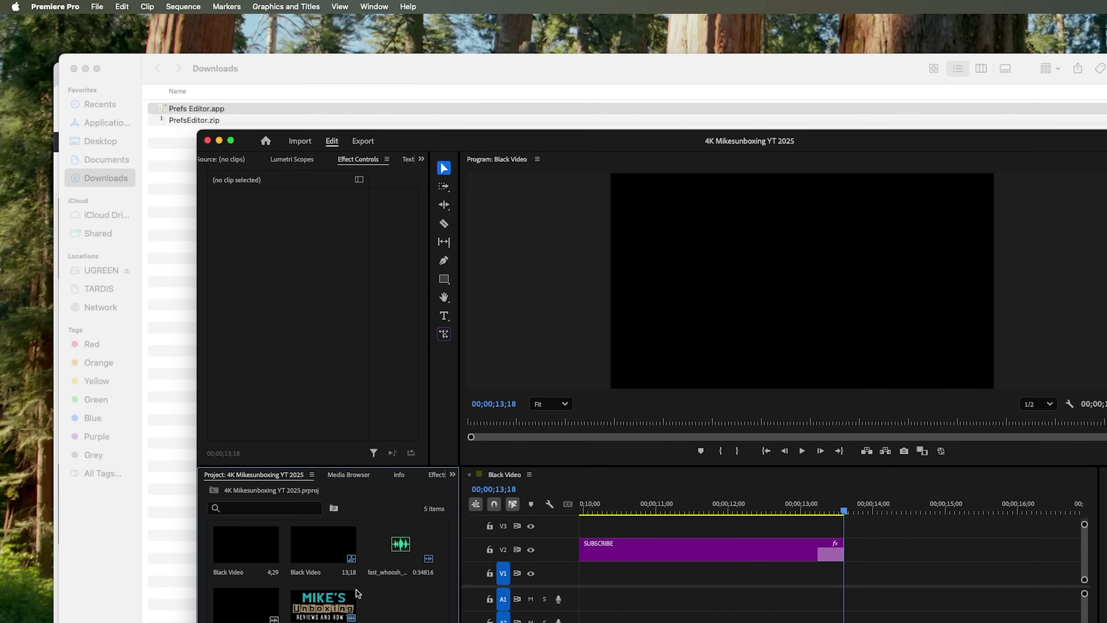
- Open the Premiere Pro project's import dialog and browse the UGREEN drive's Video folder to the Gamemax N80 folder in Work In Progress
double_click(404, 612)
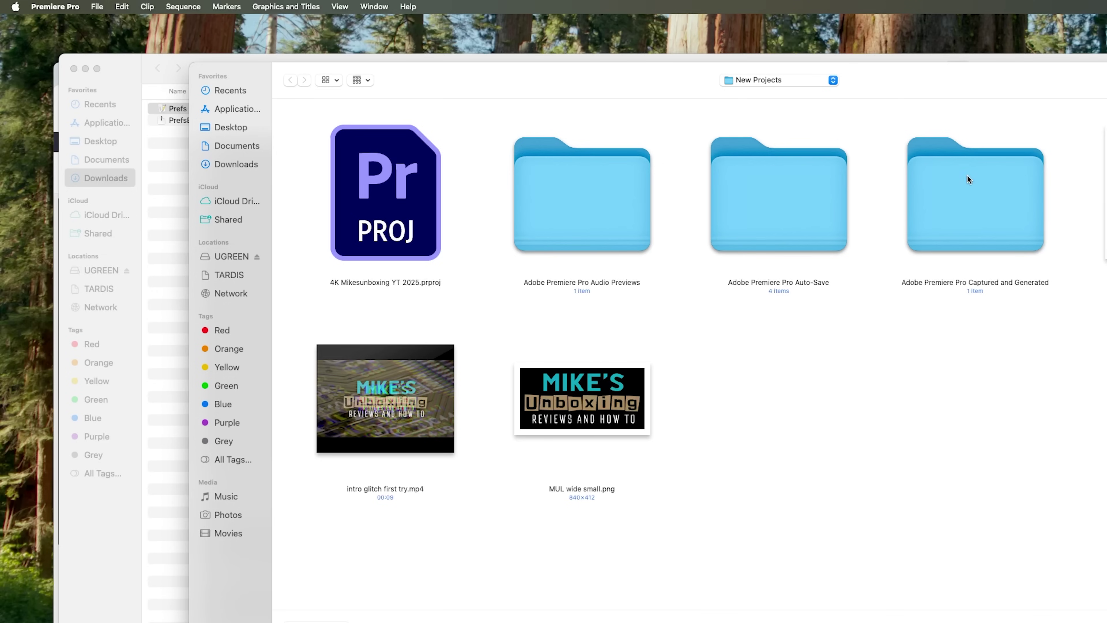
click(225, 256)
double_click(342, 215)
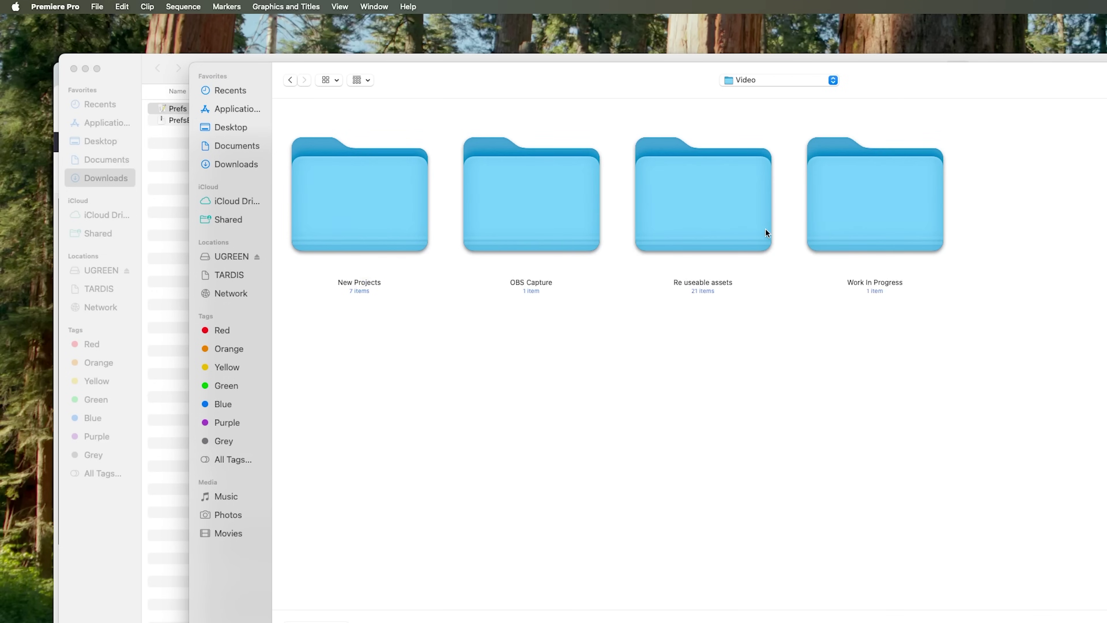
double_click(882, 223)
click(372, 205)
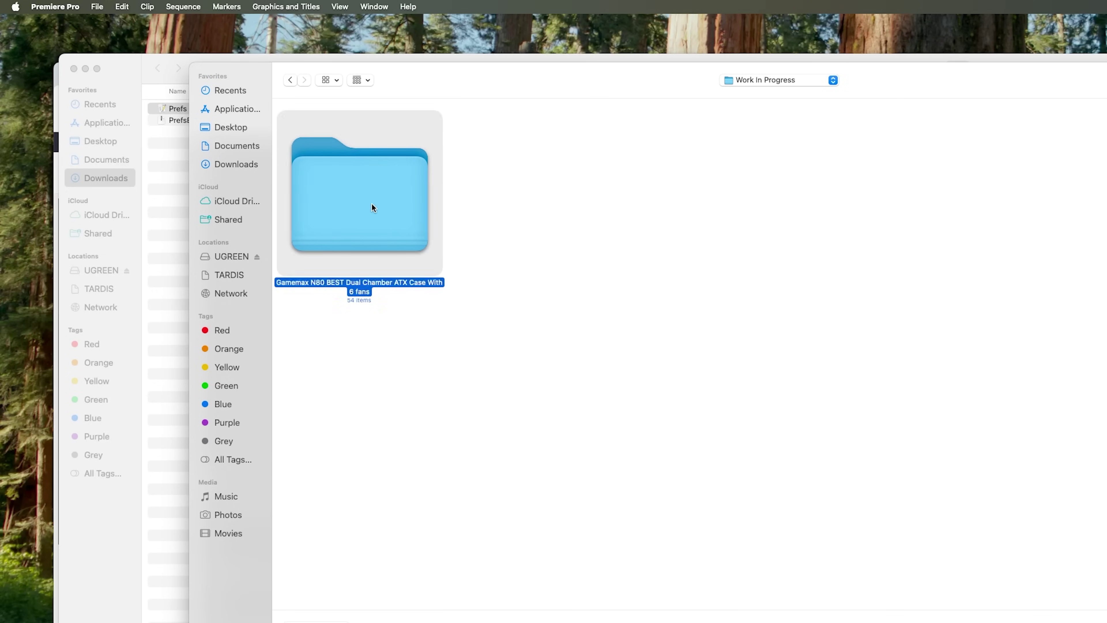
double_click(372, 206)
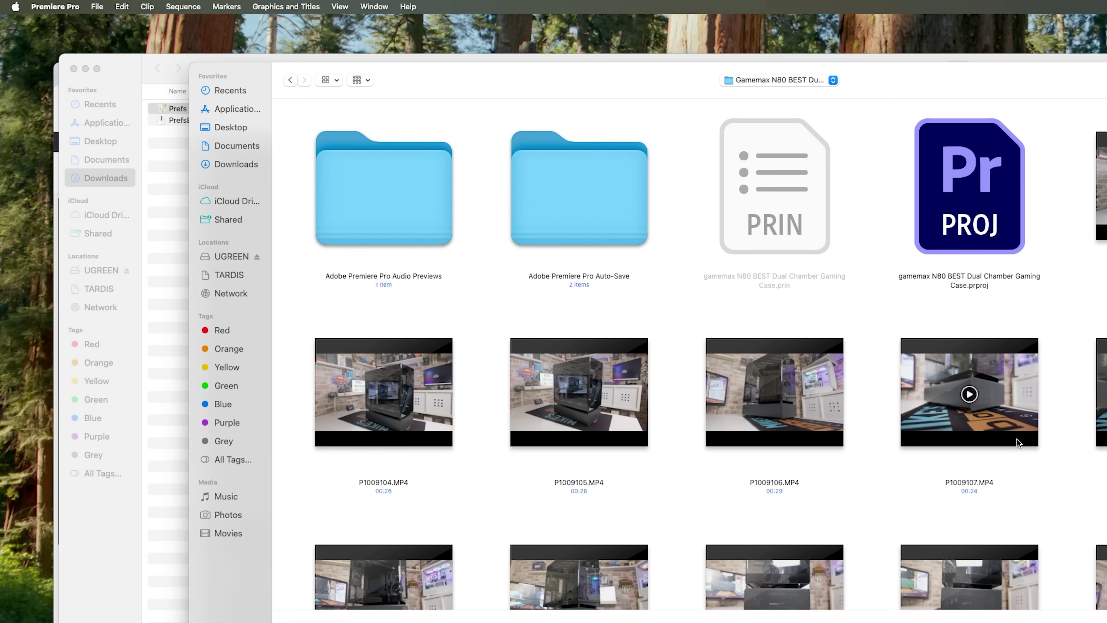
- Import the clip P1009117.MP4 from the Gamemax N80 folder into the project
scroll(962, 493, down, 3)
scroll(962, 493, down, 10)
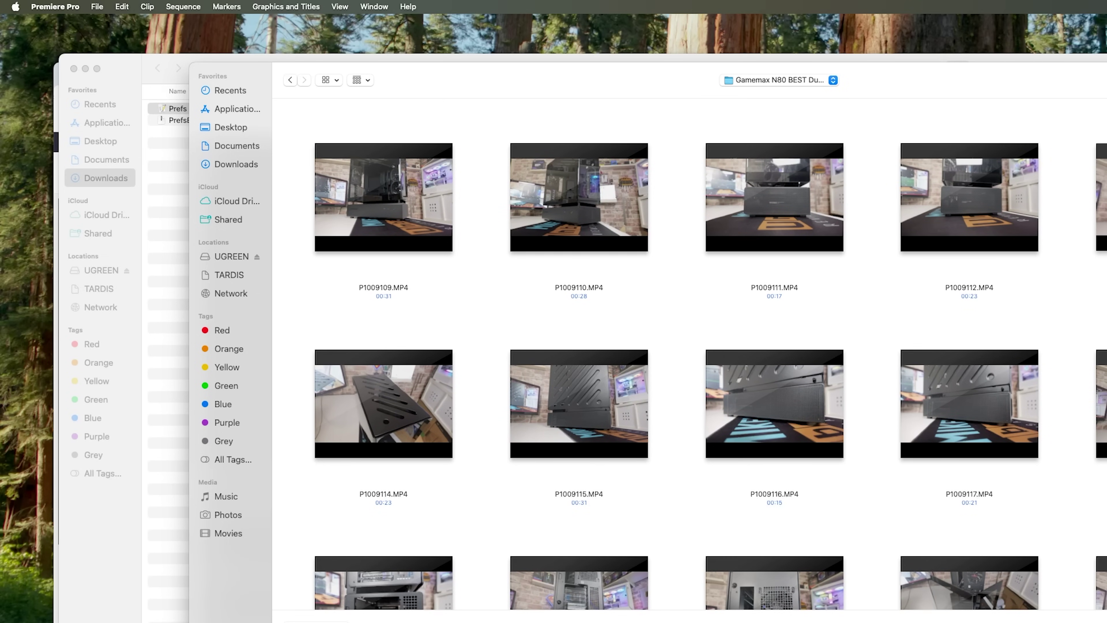
click(937, 431)
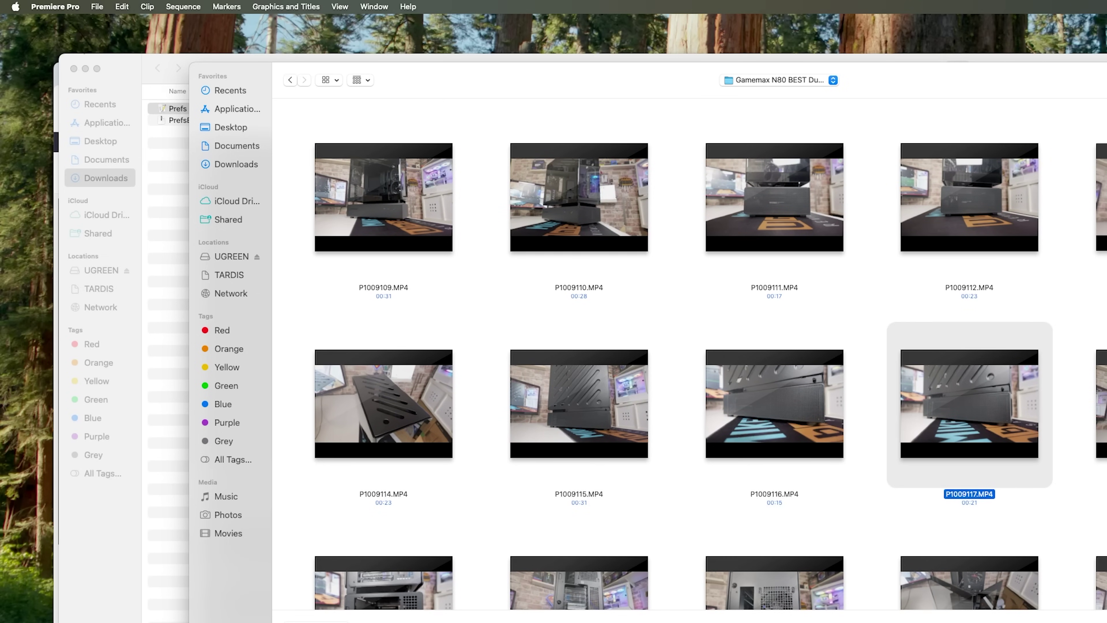
key(Return)
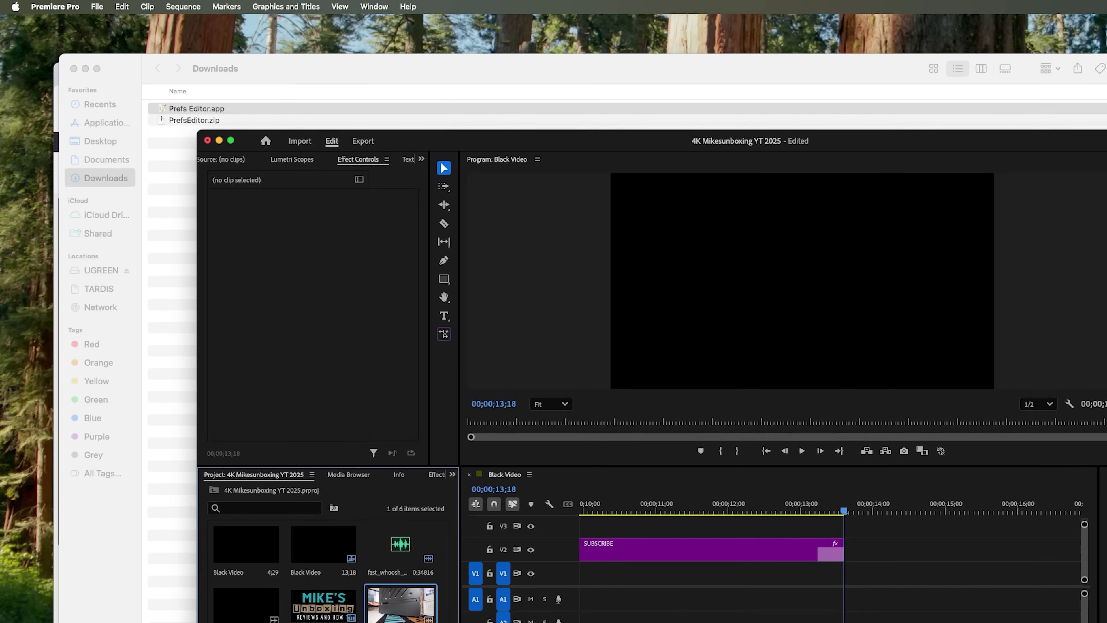
- Place P1009117.MP4 on track V1 beneath the SUBSCRIBE clip and reopen the import dialog to view its thumbnails
drag(400, 604, 637, 573)
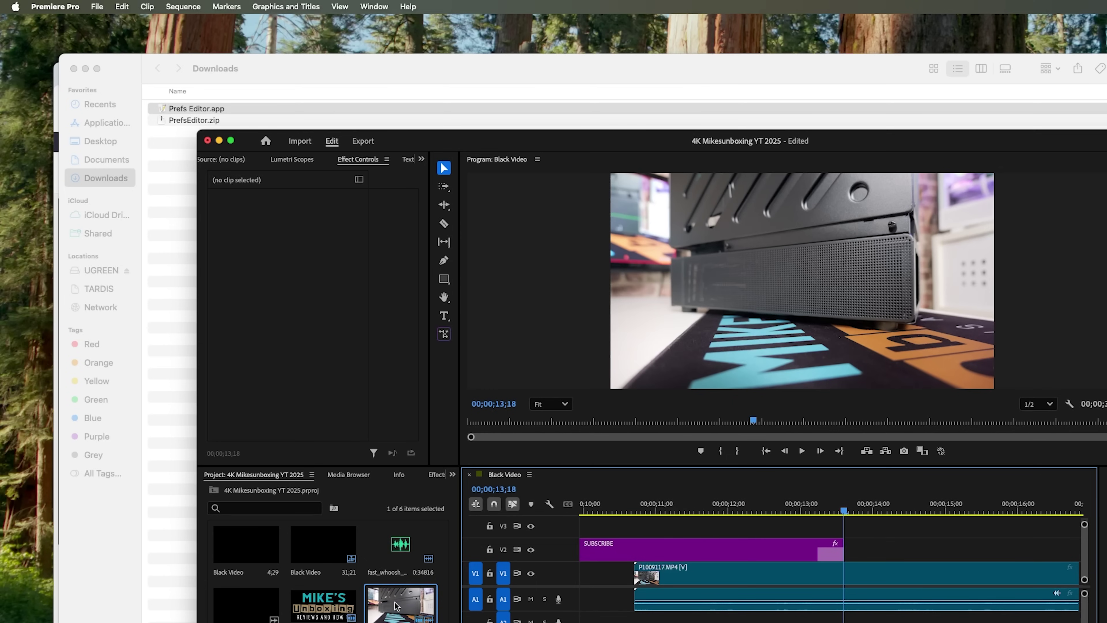
click(358, 589)
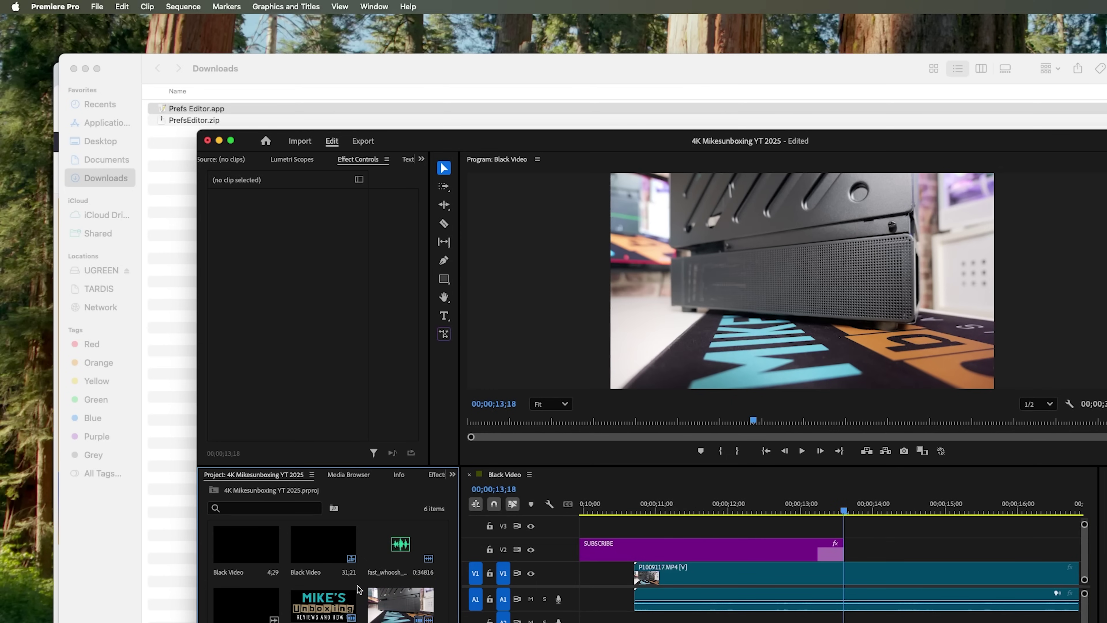
double_click(361, 588)
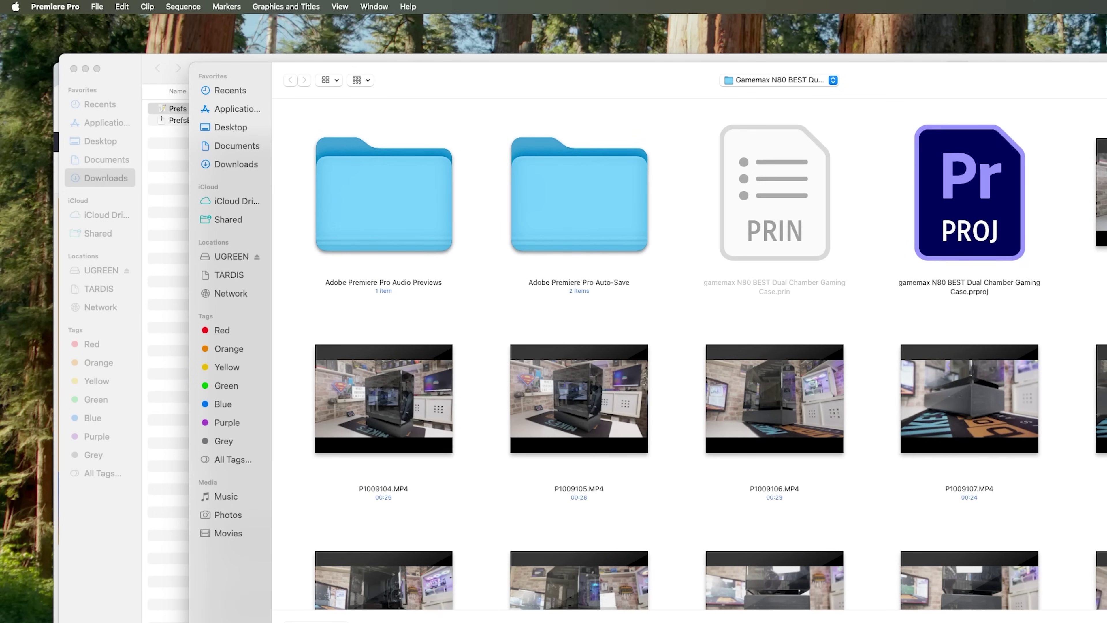
- Switch to Prefs Editor and set the iconSize value under FK_DefaultIconViewSettings to 300
key(super+Tab)
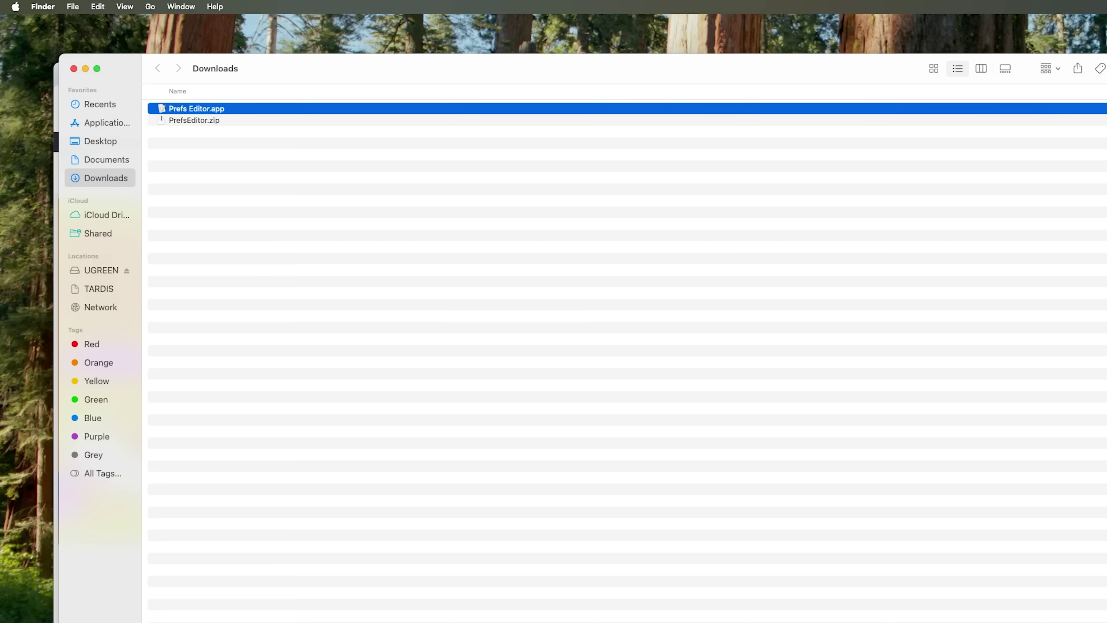
click(876, 622)
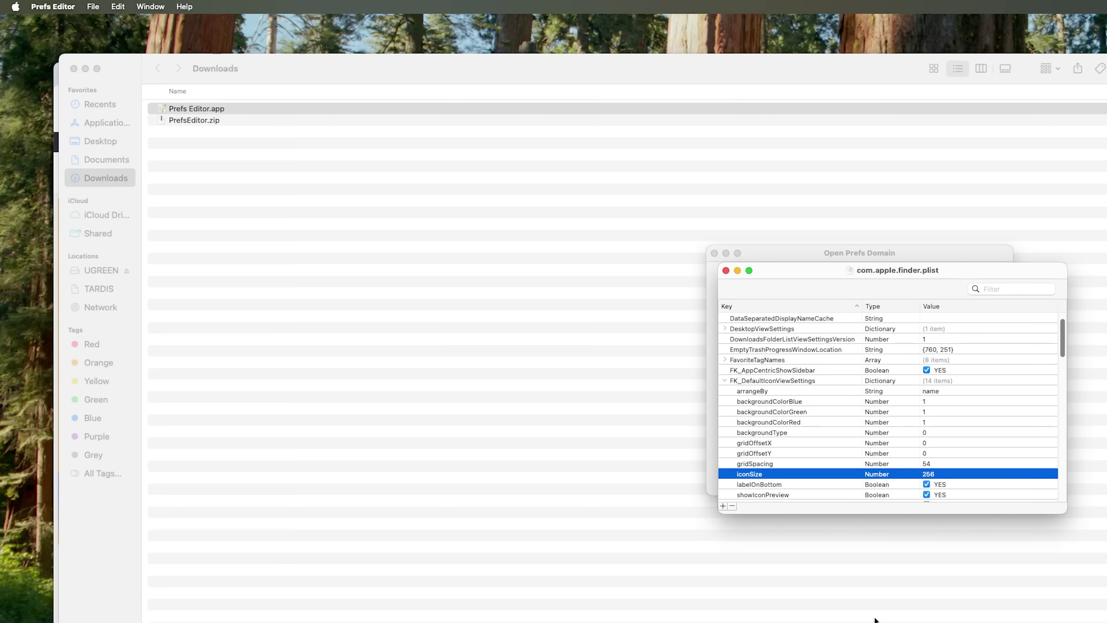
click(926, 476)
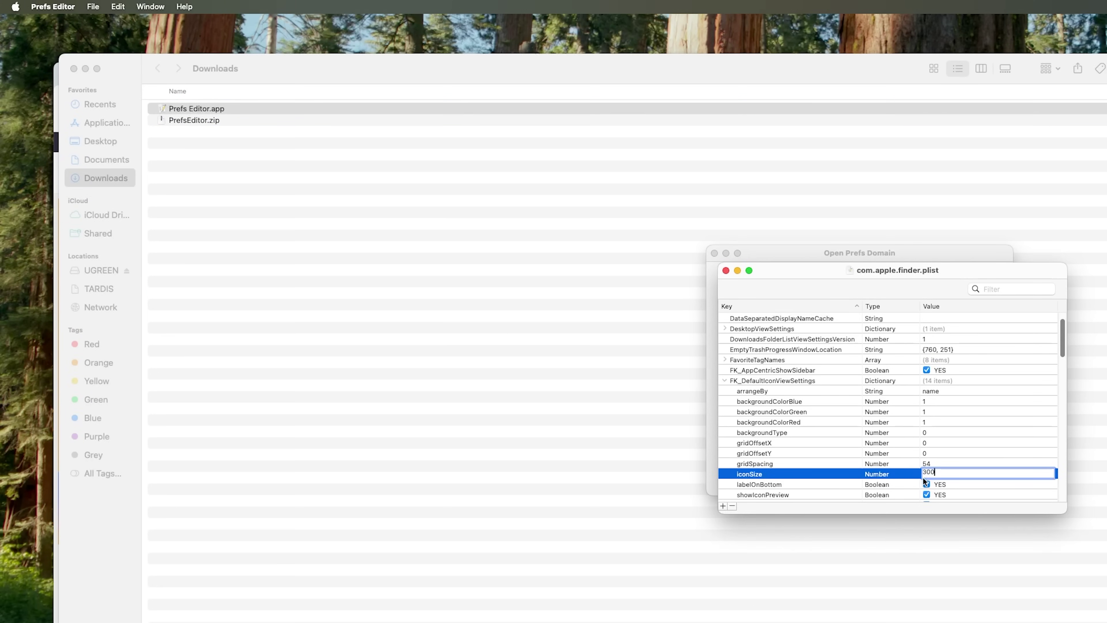
key(Return)
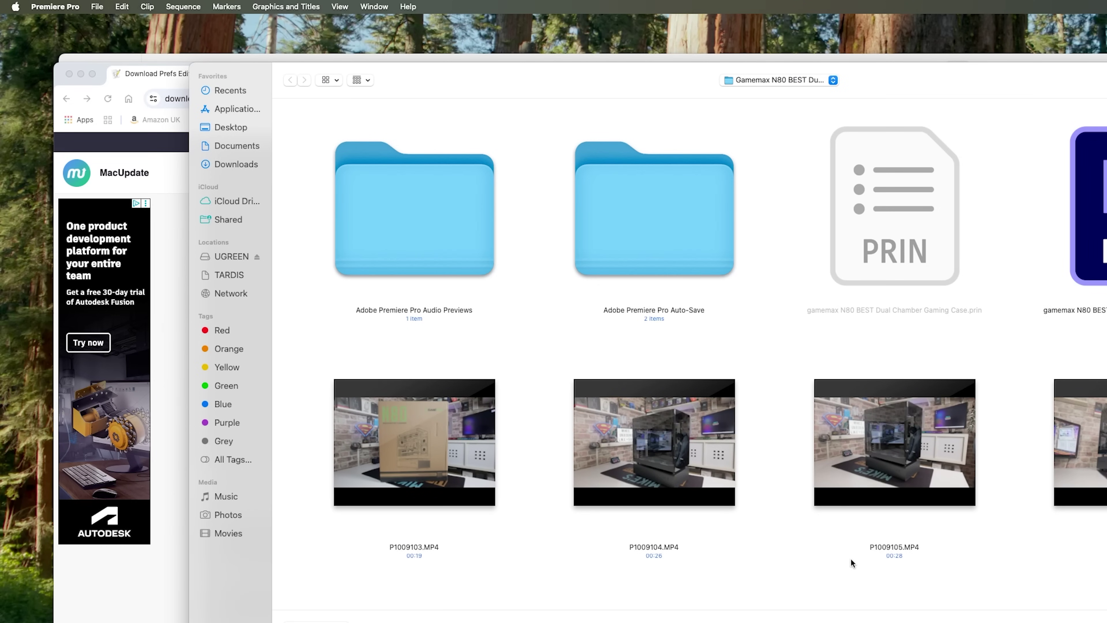
- Examine the thumbnail size of the Gamemax N80 clips in Premiere Pro's import dialog
scroll(828, 393, down, 3)
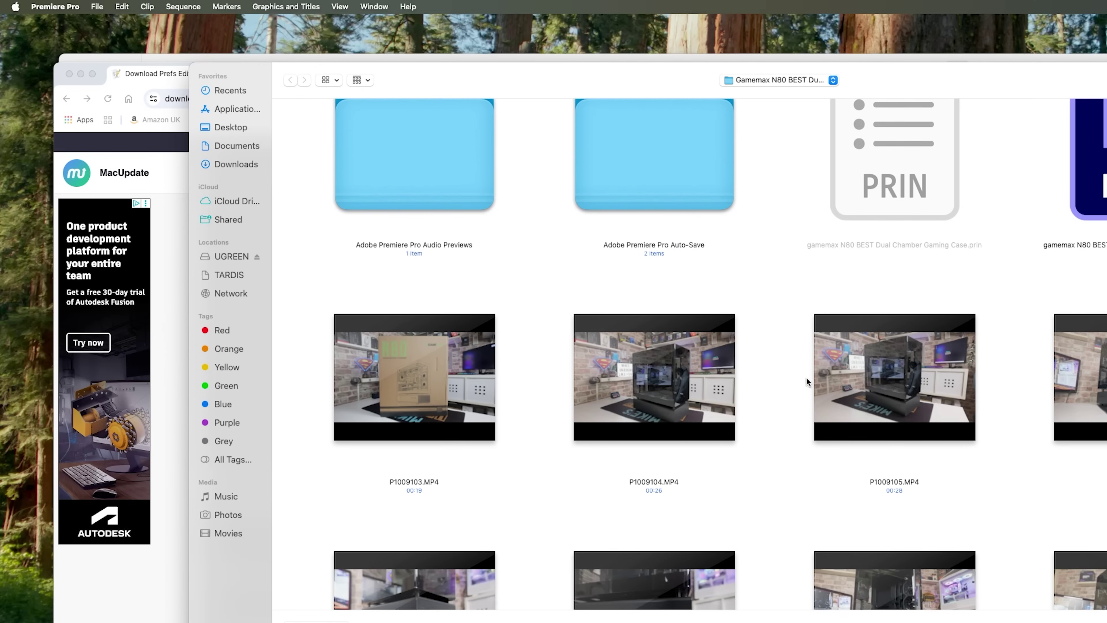
scroll(811, 474, down, 6)
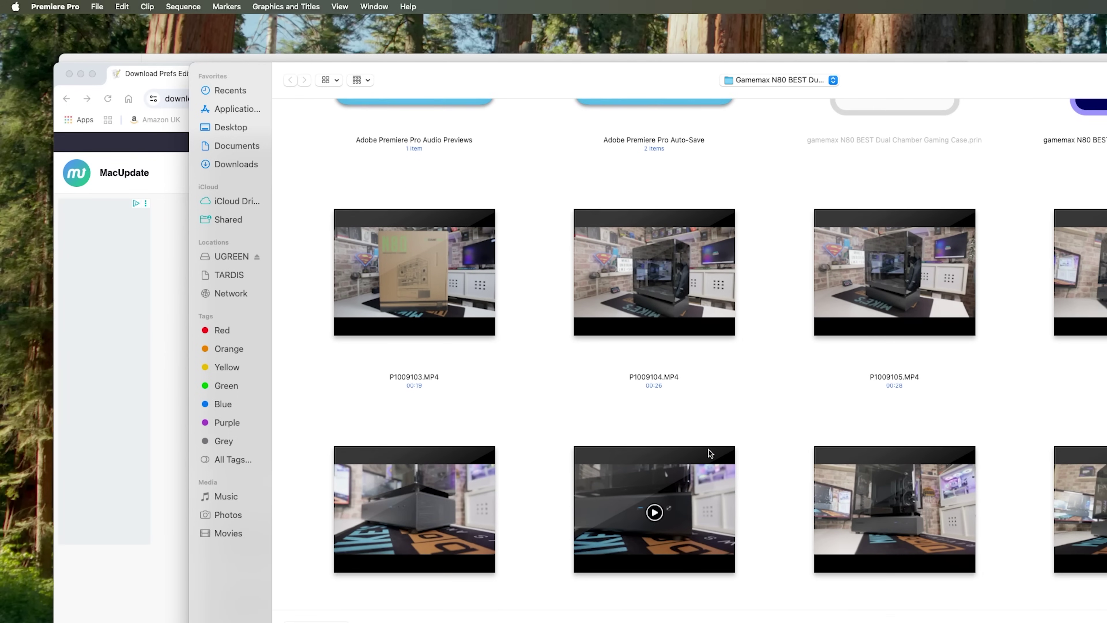